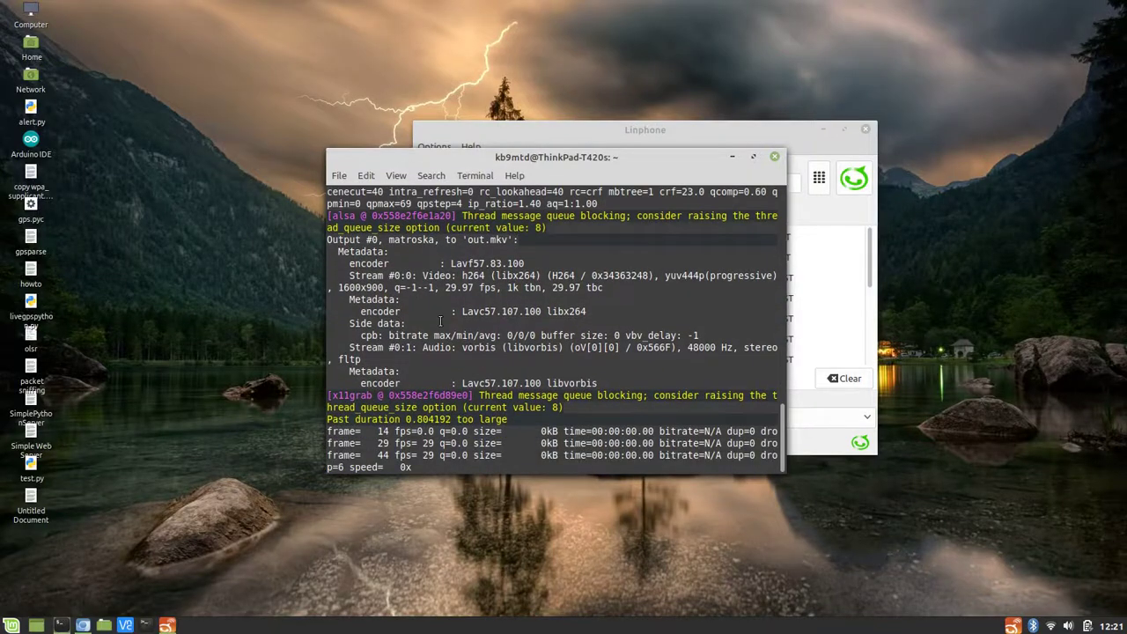
- Move the terminal out of the way and bring the AREDN node setup page forward
{"action": "left_click", "coordinate": [735, 157]}
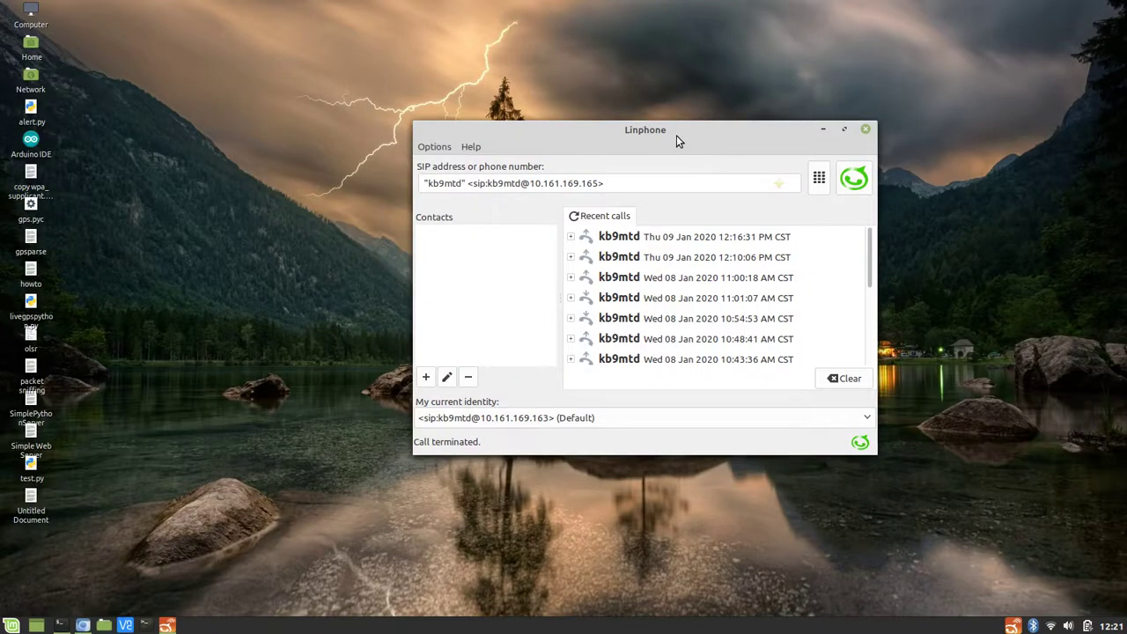
{"action": "left_click", "coordinate": [84, 625]}
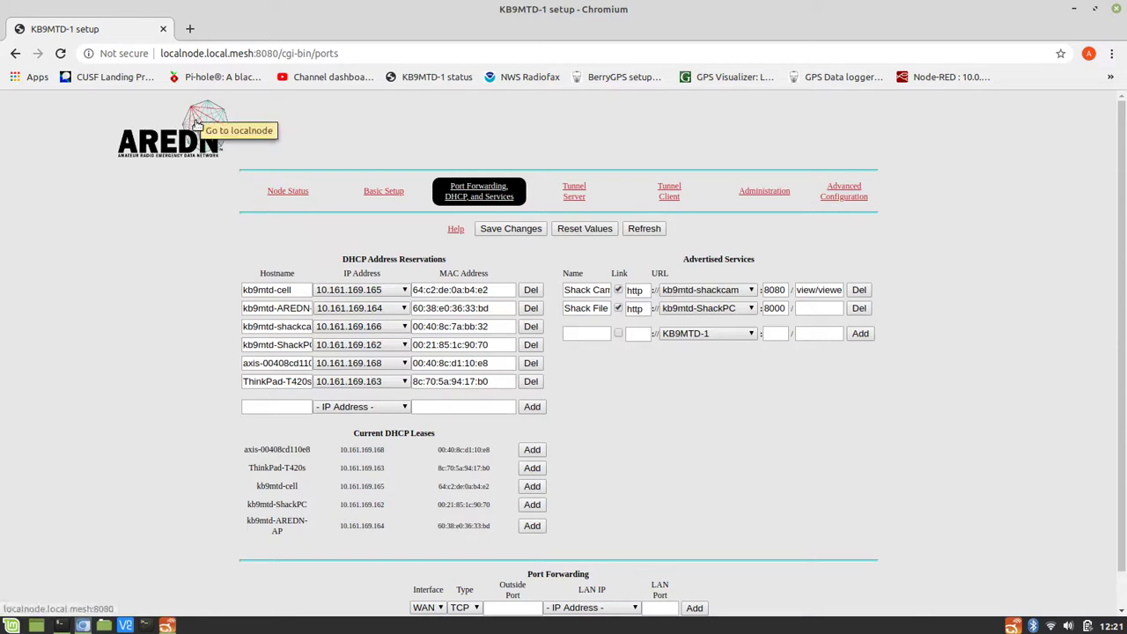
- Show the KB9MTD-1 node status page with its addresses, SSID, channel and uptime
{"action": "left_click", "coordinate": [278, 192]}
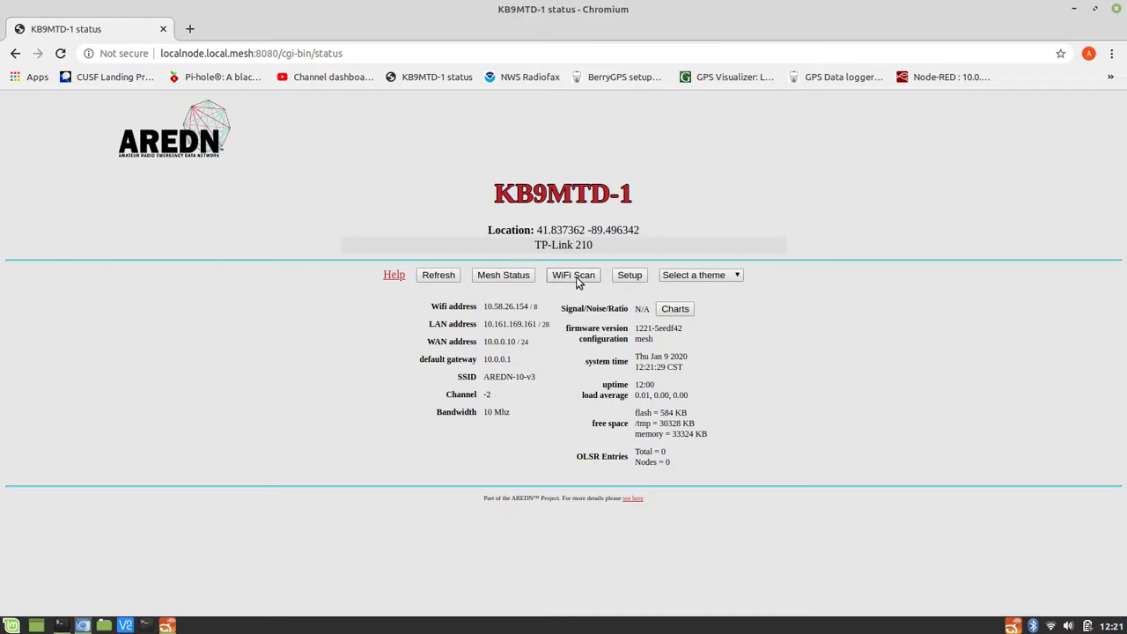
- Go through Setup to the Port Forwarding, DHCP, and Services page listing current leases
{"action": "left_click", "coordinate": [631, 276]}
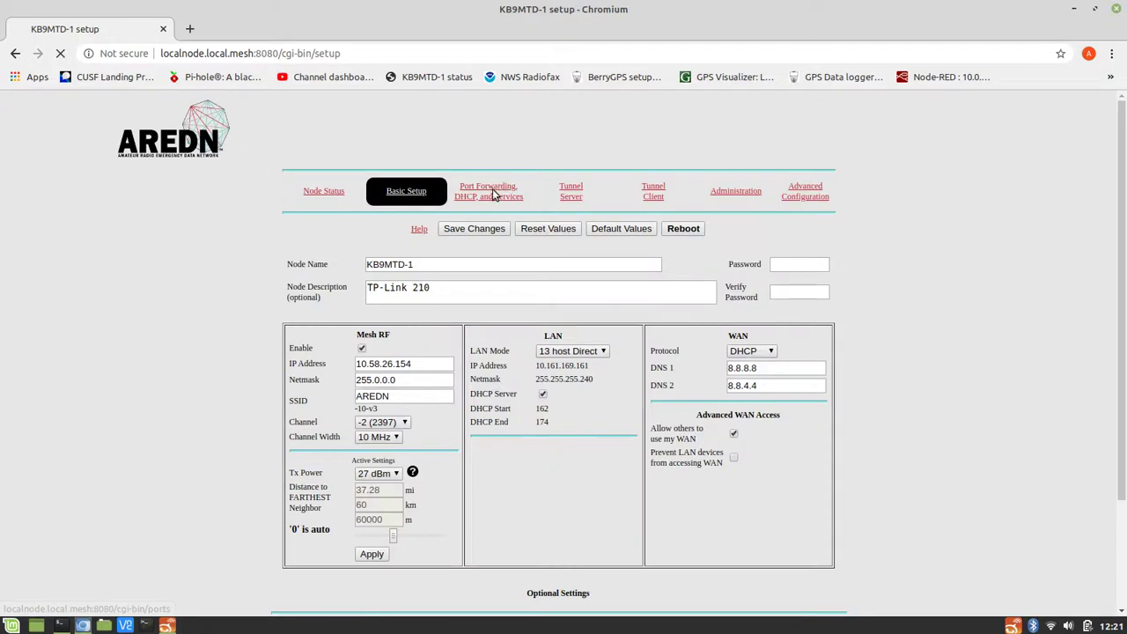
{"action": "left_click", "coordinate": [492, 193]}
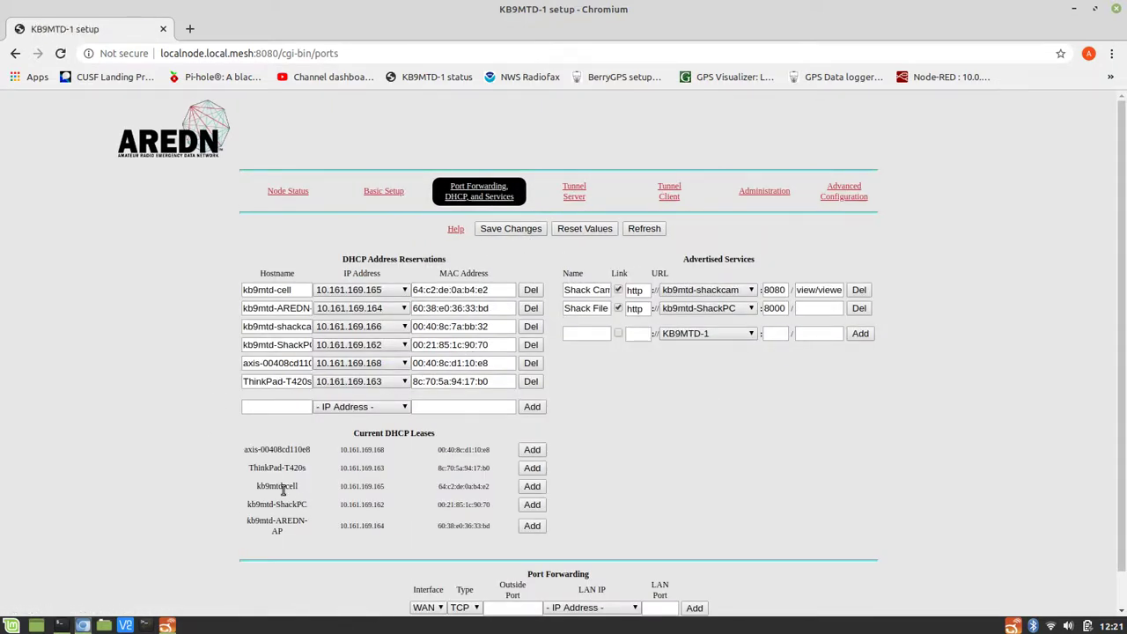
- Copy the kb9mtd-cell lease IP 10.161.169.165 and bring Linphone back to the front
{"action": "left_click_drag", "start_coordinate": [262, 486], "coordinate": [299, 489]}
{"action": "double_click", "coordinate": [354, 487]}
{"action": "right_click", "coordinate": [359, 489]}
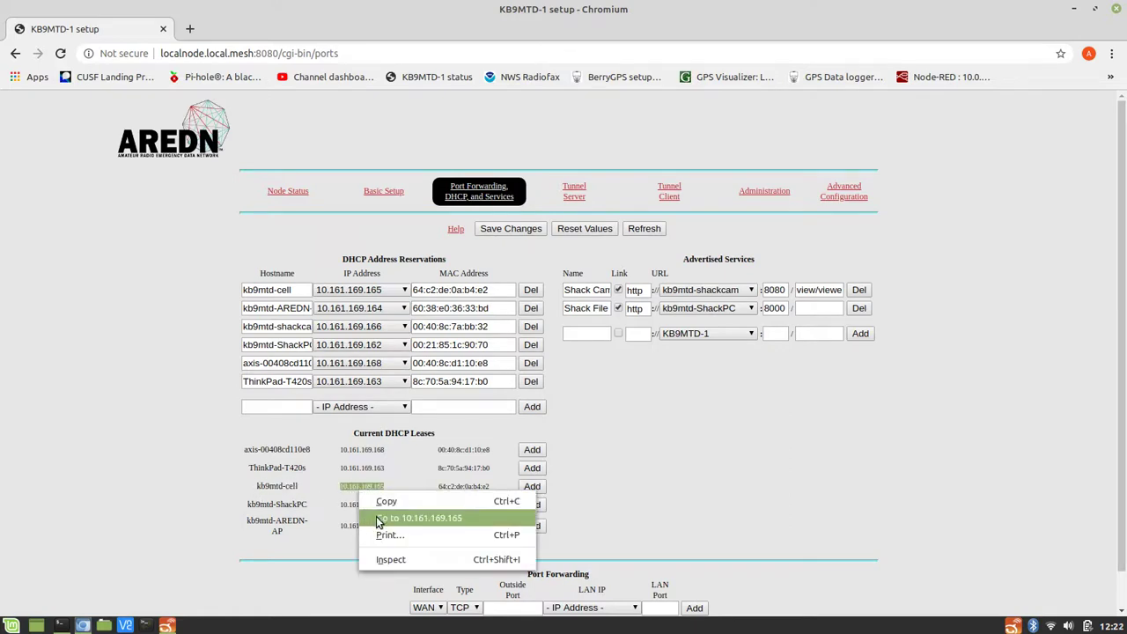
{"action": "left_click", "coordinate": [376, 500]}
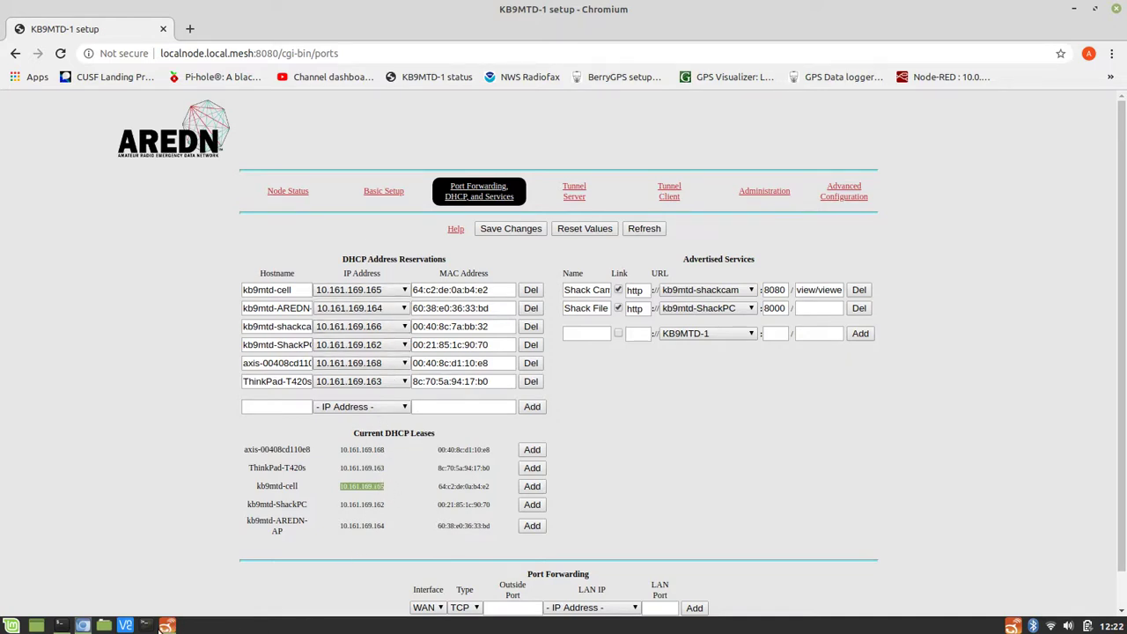
{"action": "mouse_move", "coordinate": [166, 625]}
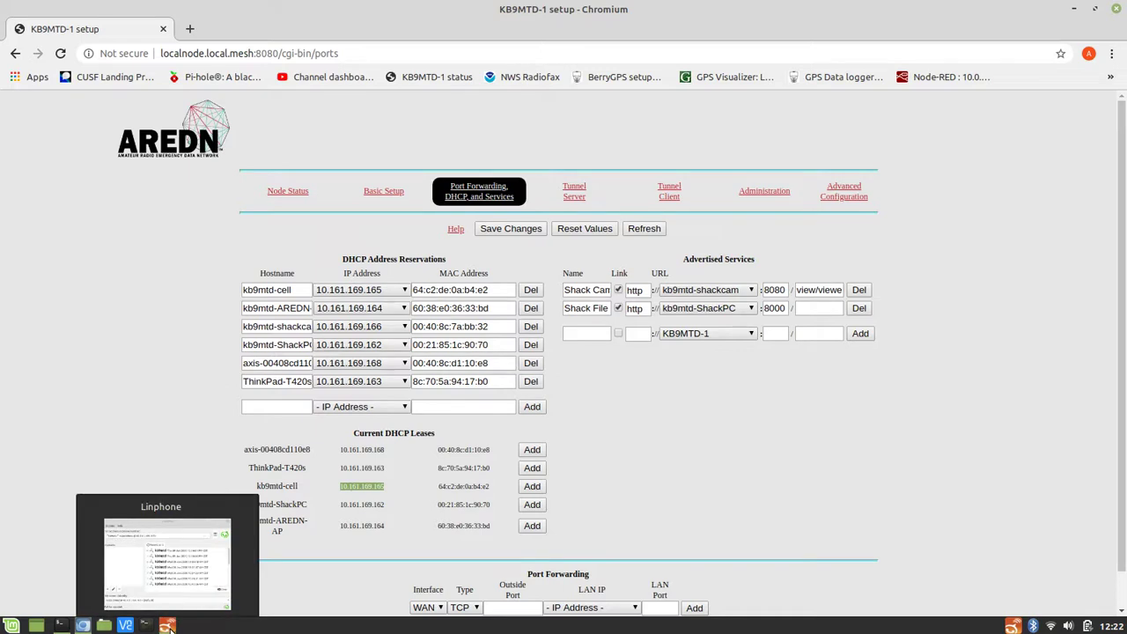
{"action": "left_click", "coordinate": [167, 625]}
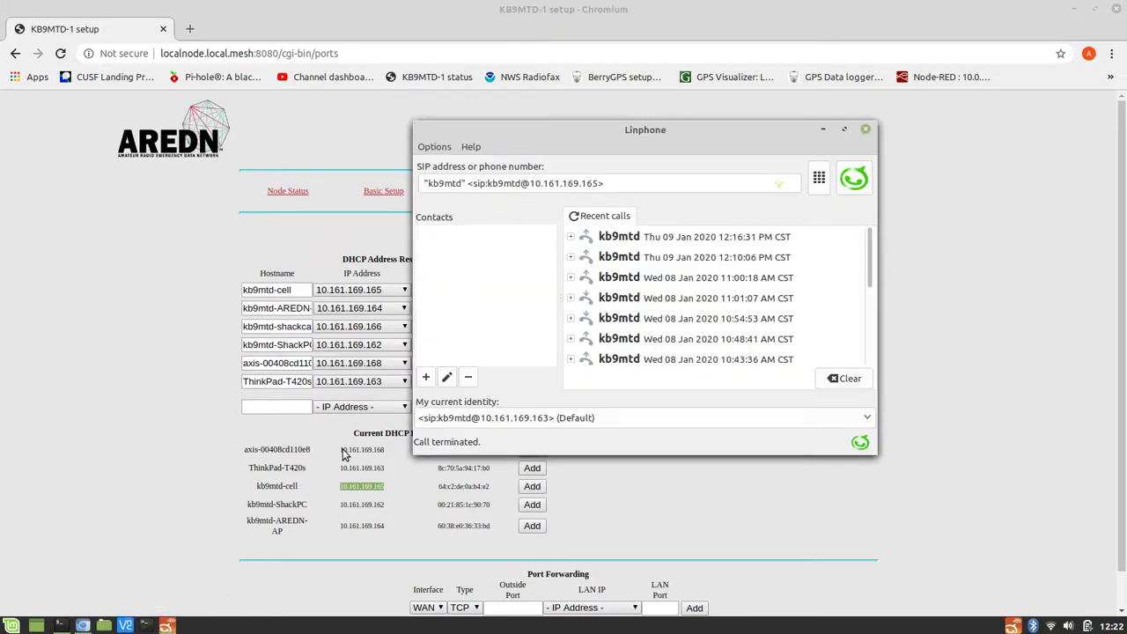
{"action": "left_click", "coordinate": [475, 184]}
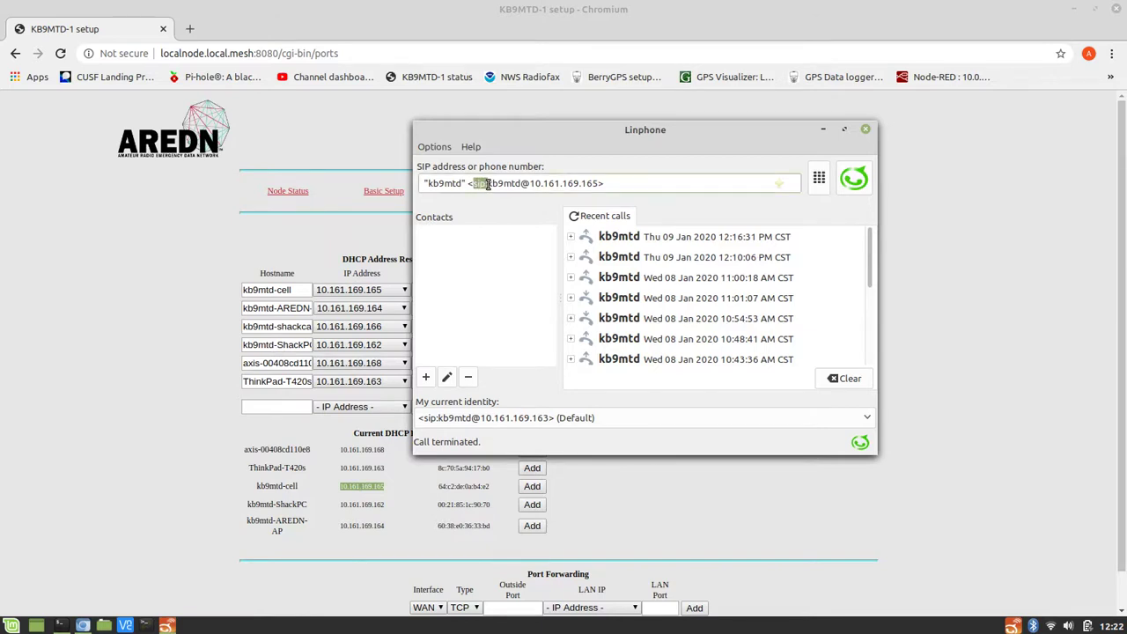
{"action": "left_click_drag", "start_coordinate": [486, 183], "coordinate": [522, 185]}
{"action": "left_click_drag", "start_coordinate": [533, 185], "coordinate": [598, 185]}
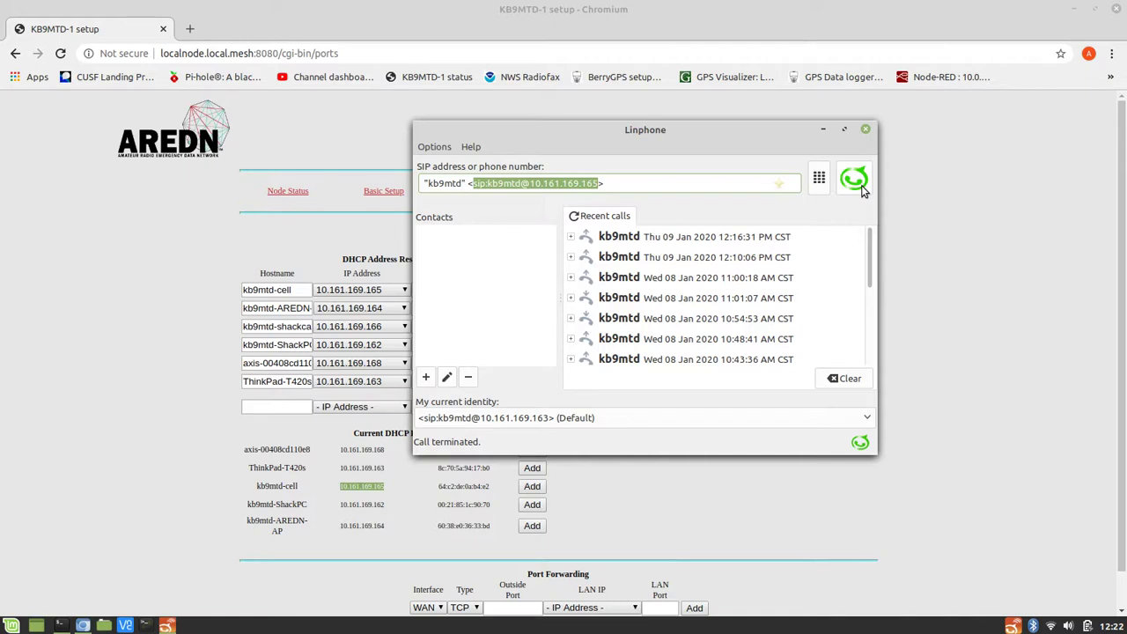
{"action": "left_click", "coordinate": [854, 180]}
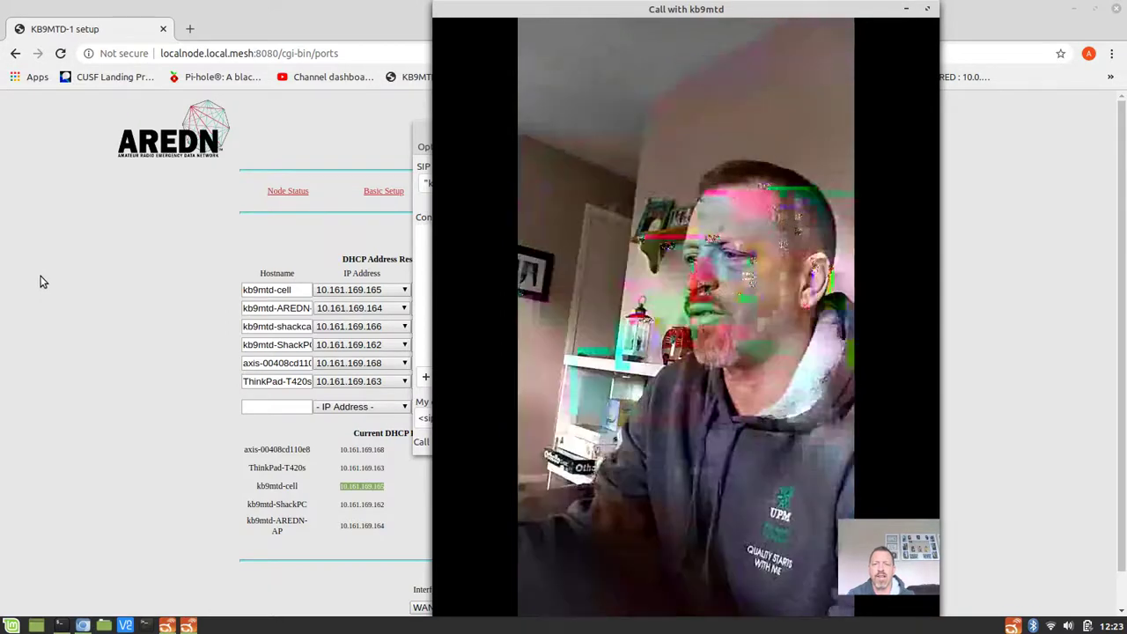
- Raise the main Linphone window above the kb9mtd video feed
{"action": "left_click", "coordinate": [423, 143]}
- Open and close the Options menu and move the Linphone window left during the call
{"action": "left_click", "coordinate": [679, 138]}
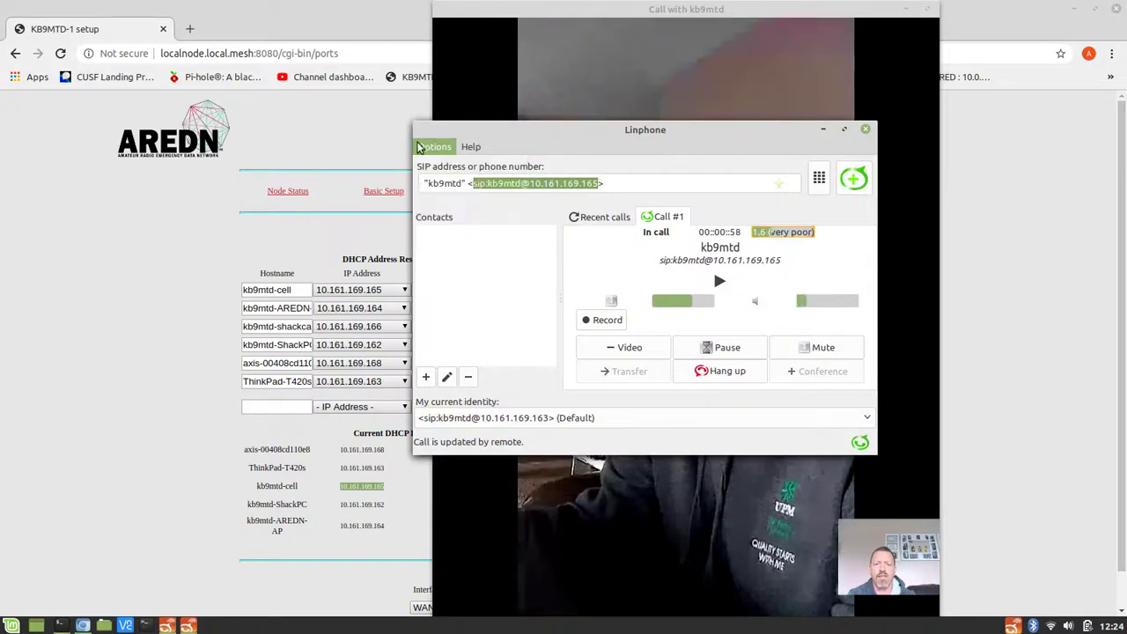
{"action": "left_click_drag", "start_coordinate": [585, 136], "coordinate": [251, 157]}
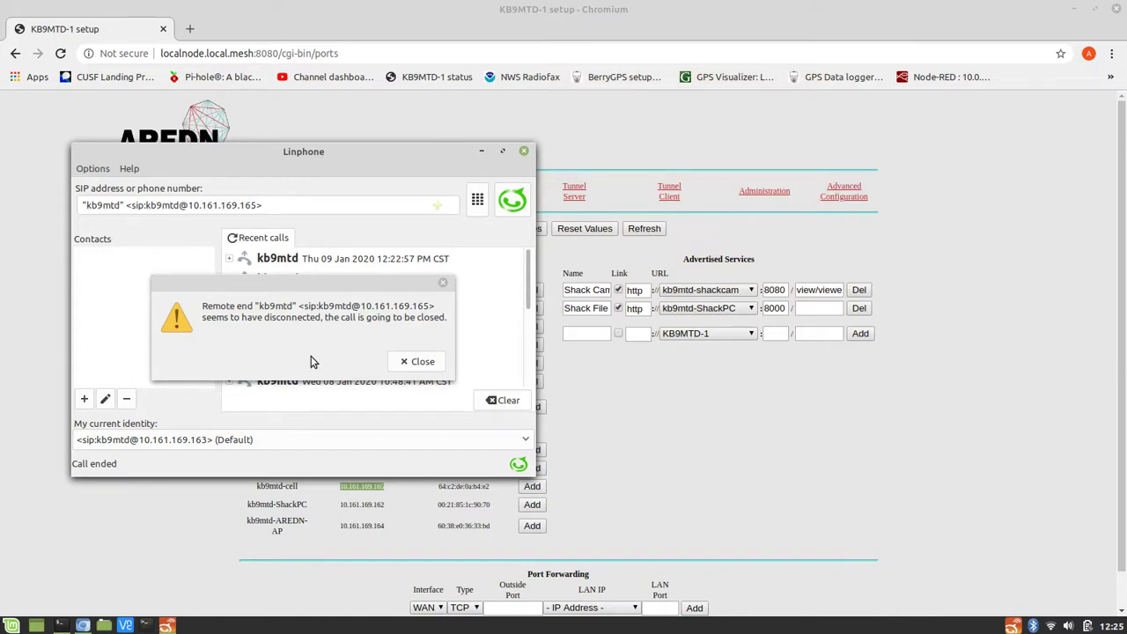
{"action": "left_click", "coordinate": [417, 361]}
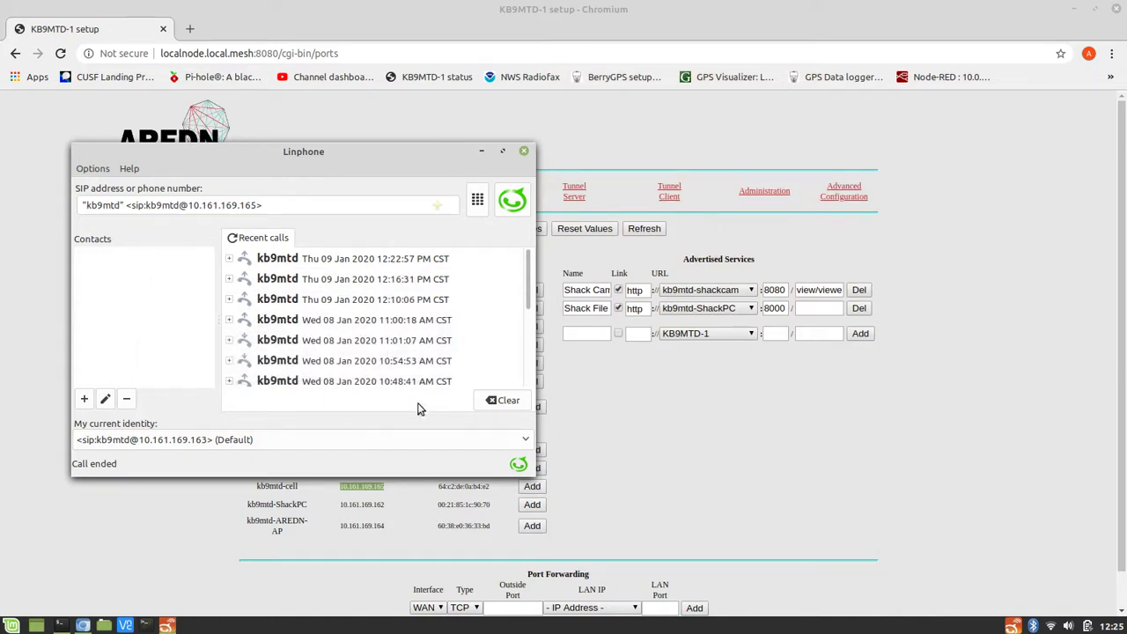
{"action": "left_click", "coordinate": [511, 200]}
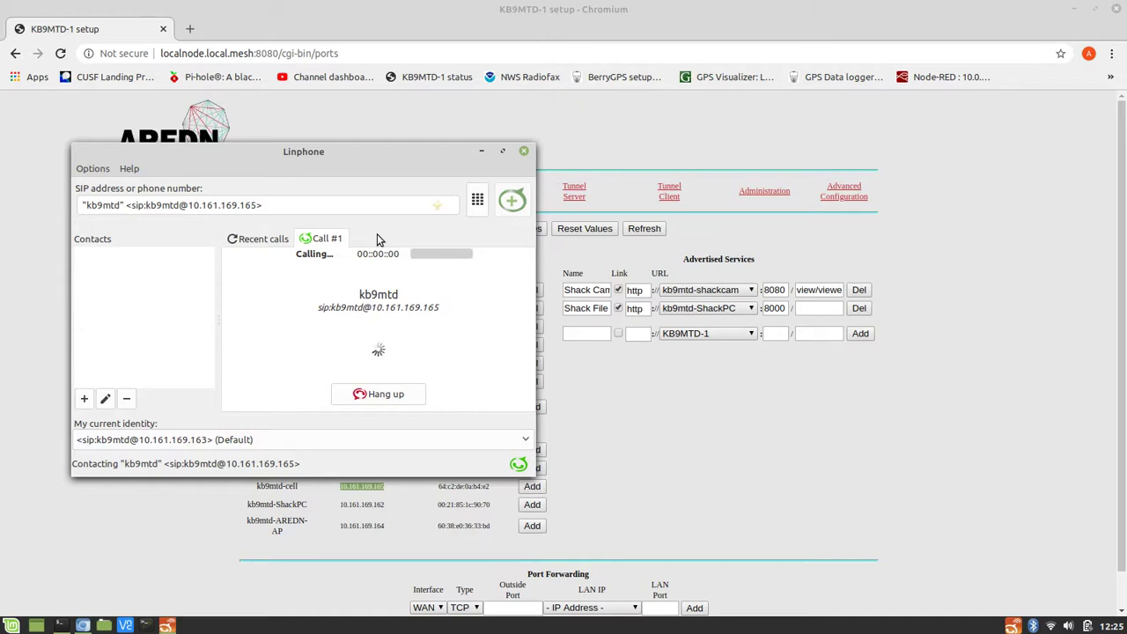
{"action": "left_click", "coordinate": [370, 396]}
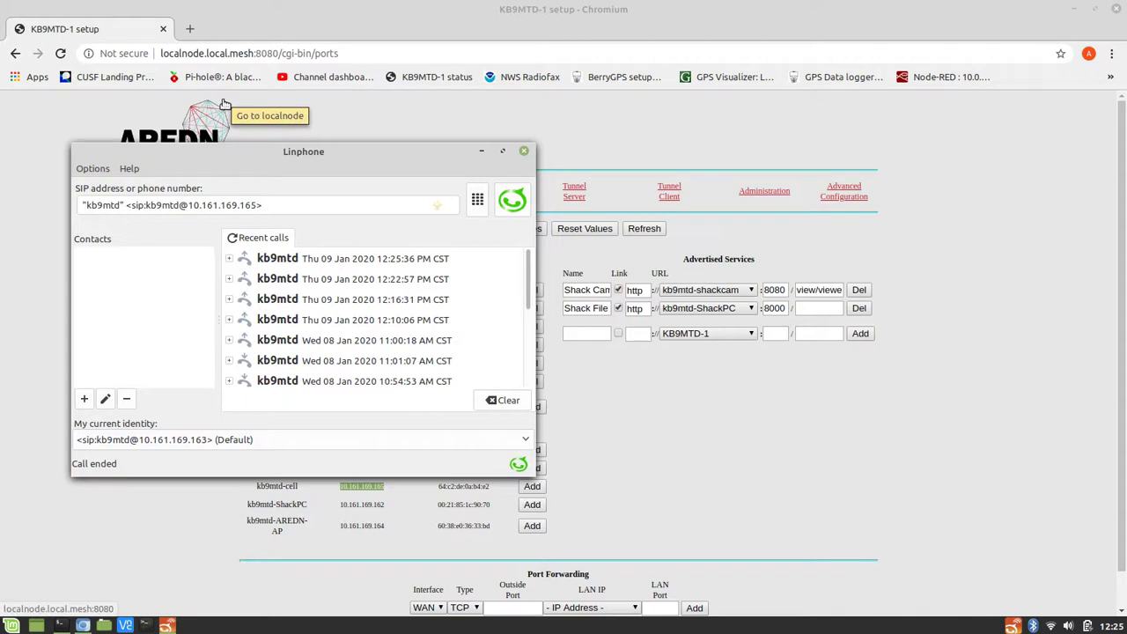
- On the AREDN node page, select camera address 10.161.169.168 and bring up its options
{"action": "left_click", "coordinate": [95, 581]}
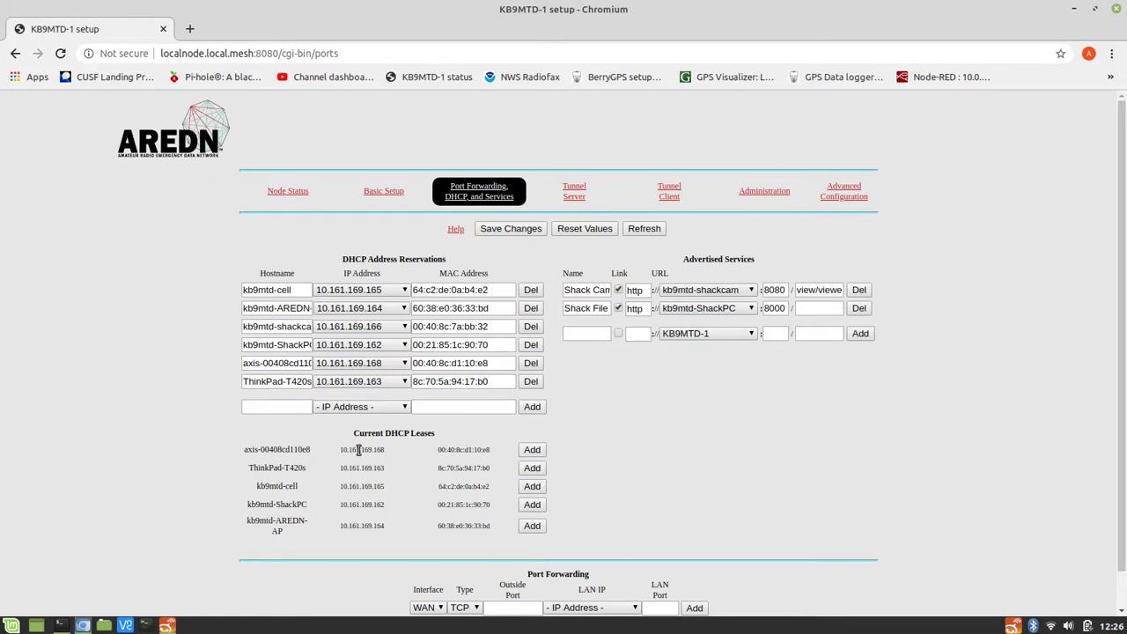
{"action": "double_click", "coordinate": [359, 449]}
{"action": "right_click", "coordinate": [358, 449]}
- Open 10.161.169.168 in a new tab for the AXIS M1054 live view, then Alt+Tab
{"action": "left_click", "coordinate": [448, 477]}
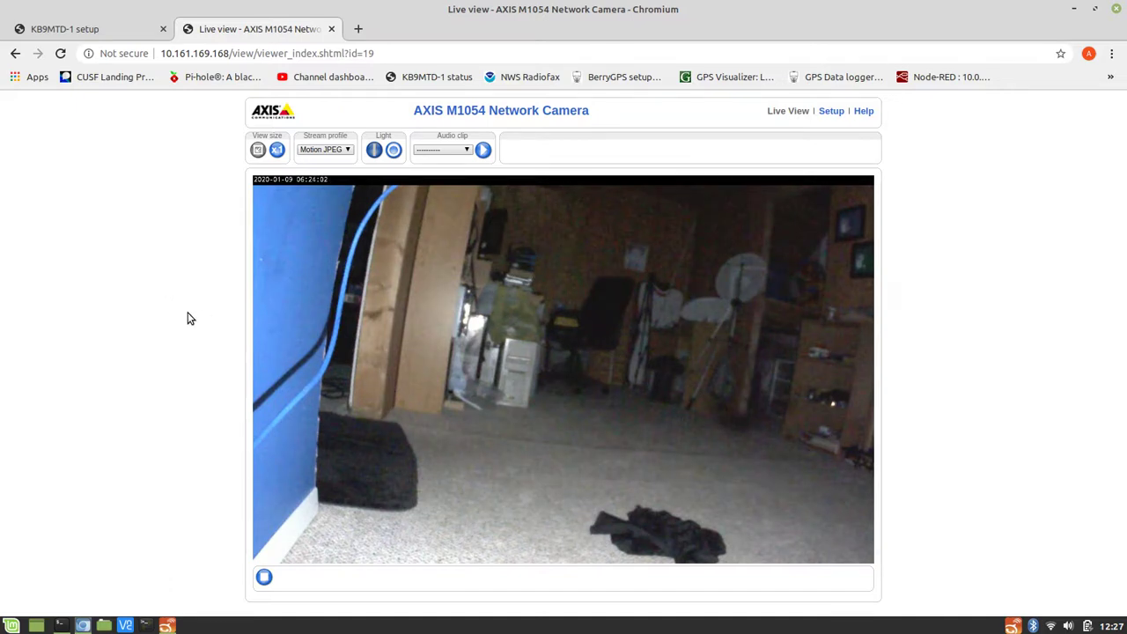
{"action": "key", "text": "alt+Tab"}
{"action": "key", "text": "alt+Tab"}
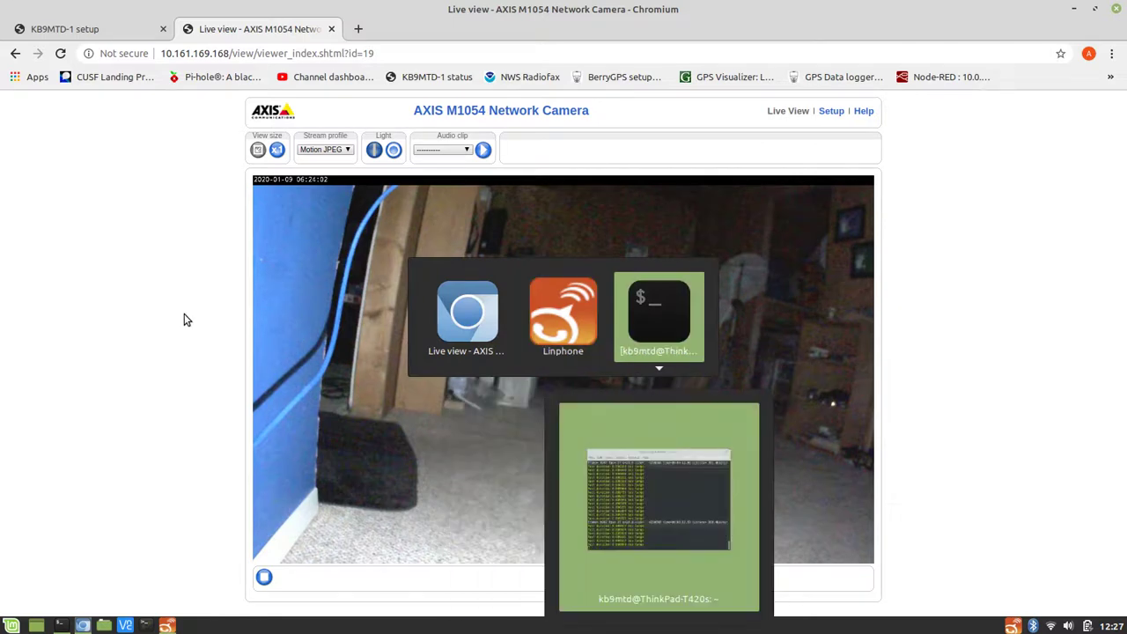